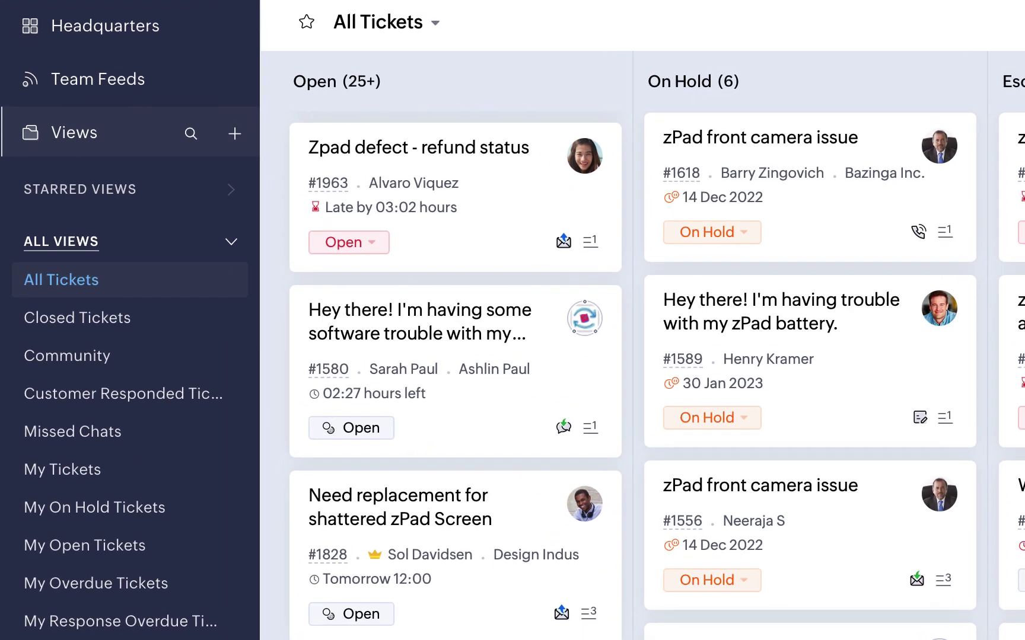
Step: Review ticket #1963's status and assignment options, leaving it Open and unassigned
mouse_move(480, 133)
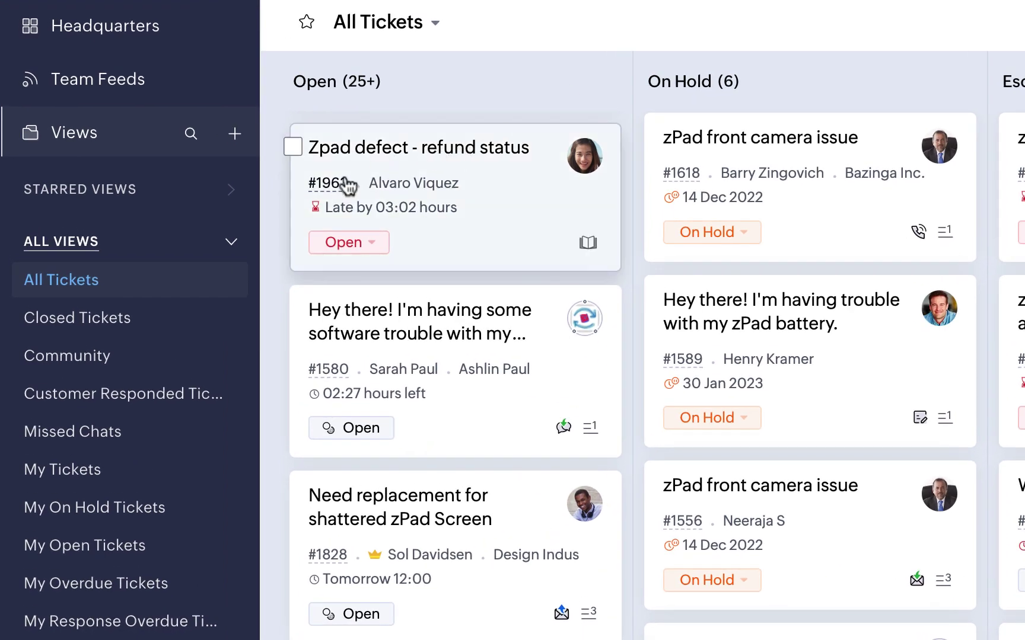
mouse_move(335, 188)
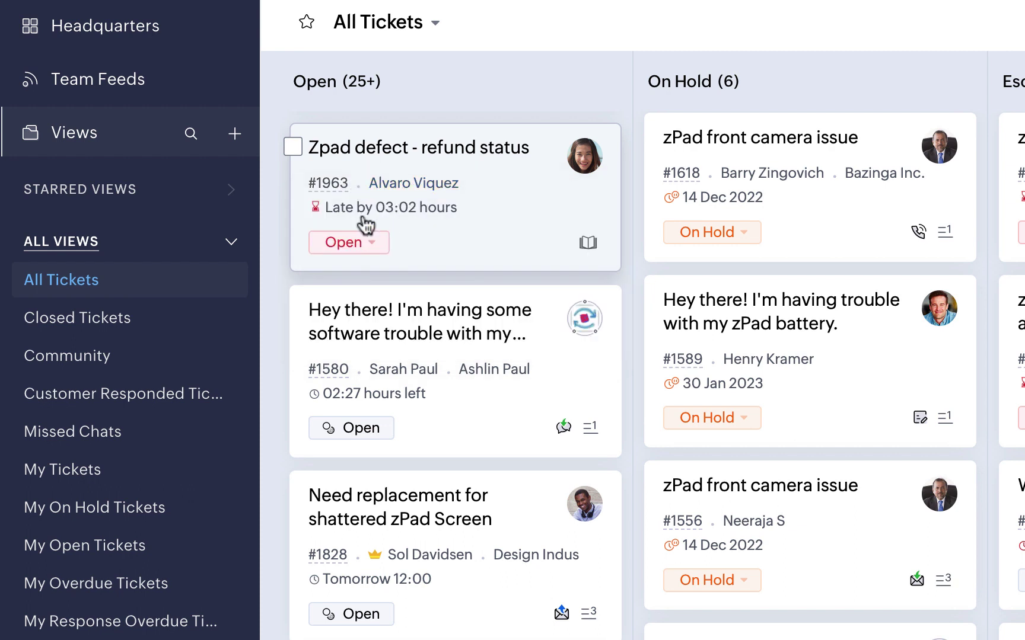
mouse_move(364, 210)
click(374, 243)
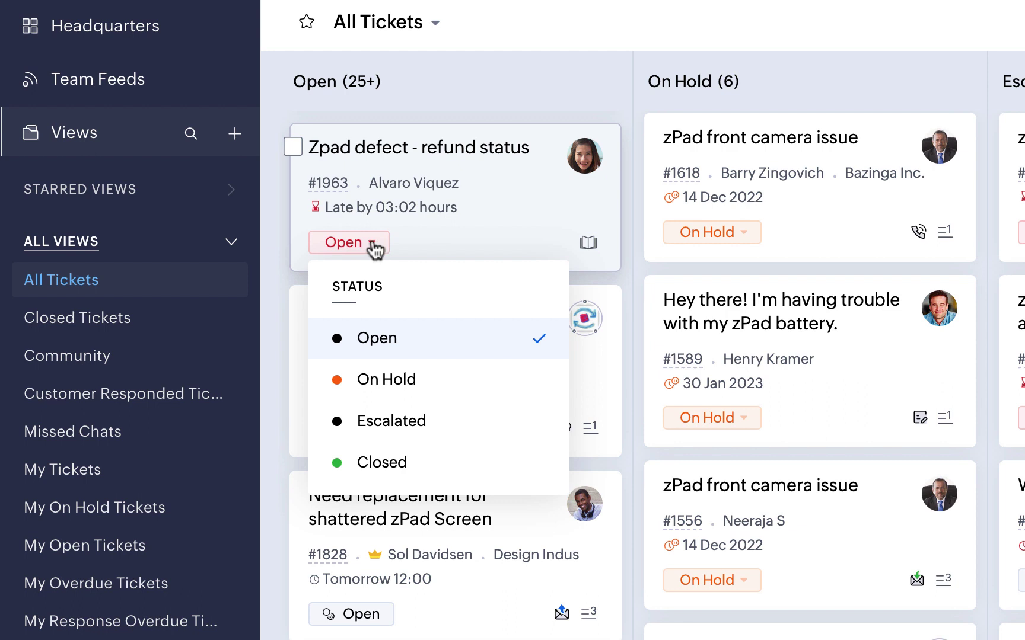
click(373, 243)
click(584, 158)
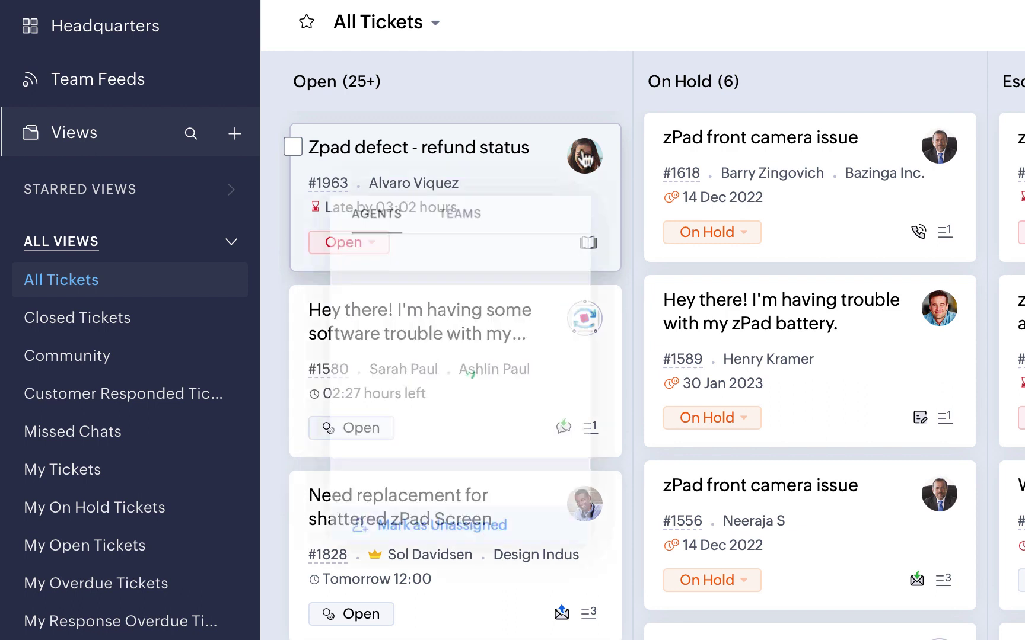
click(460, 201)
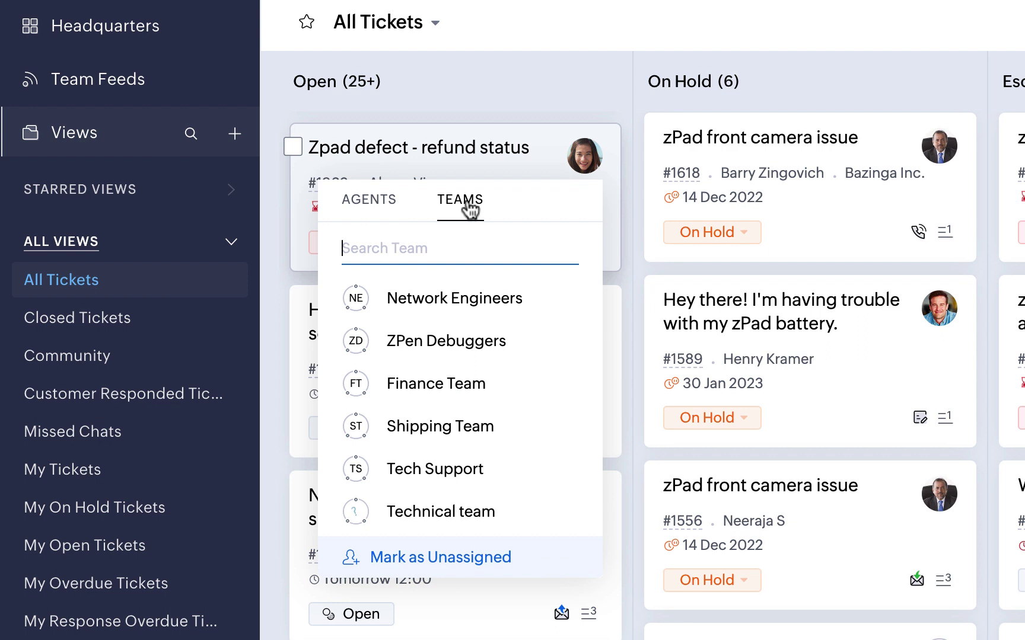
key(Escape)
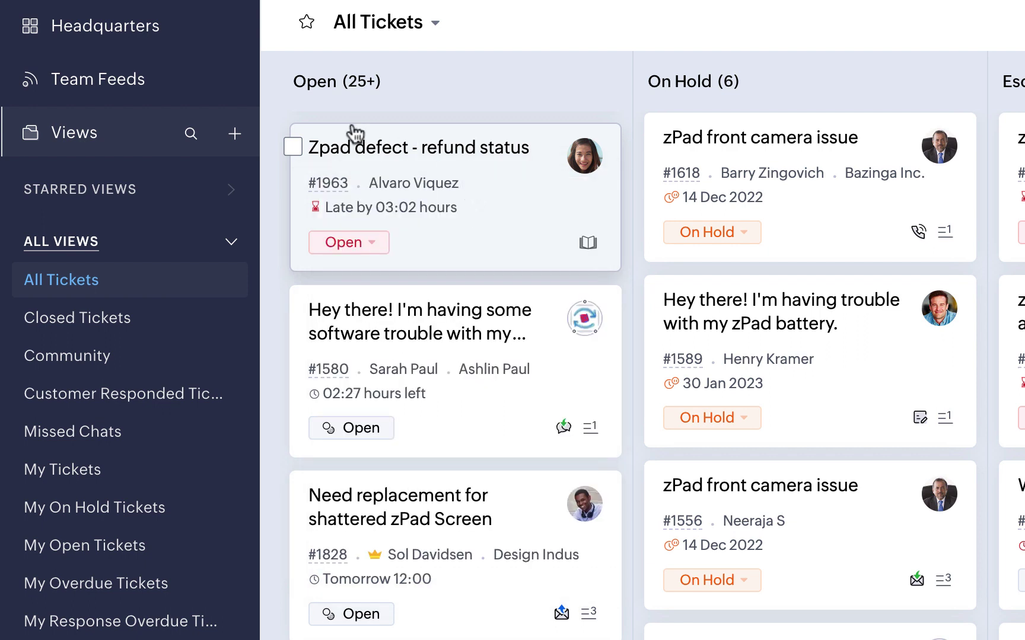
Step: Select ticket #1963, then all 25 Open-column tickets, then deselect them all
click(293, 147)
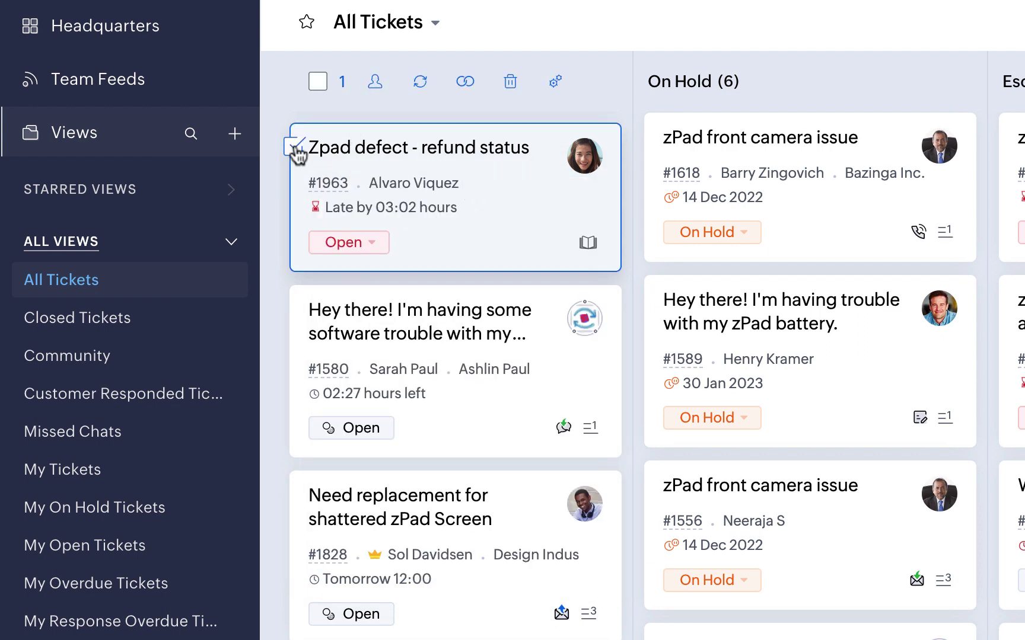
click(317, 83)
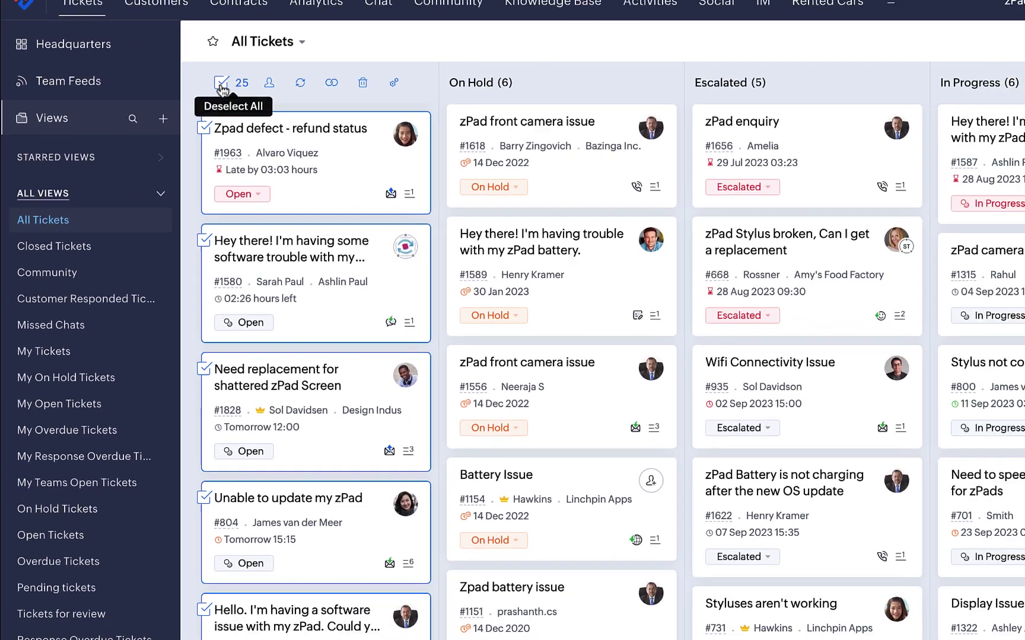
click(318, 81)
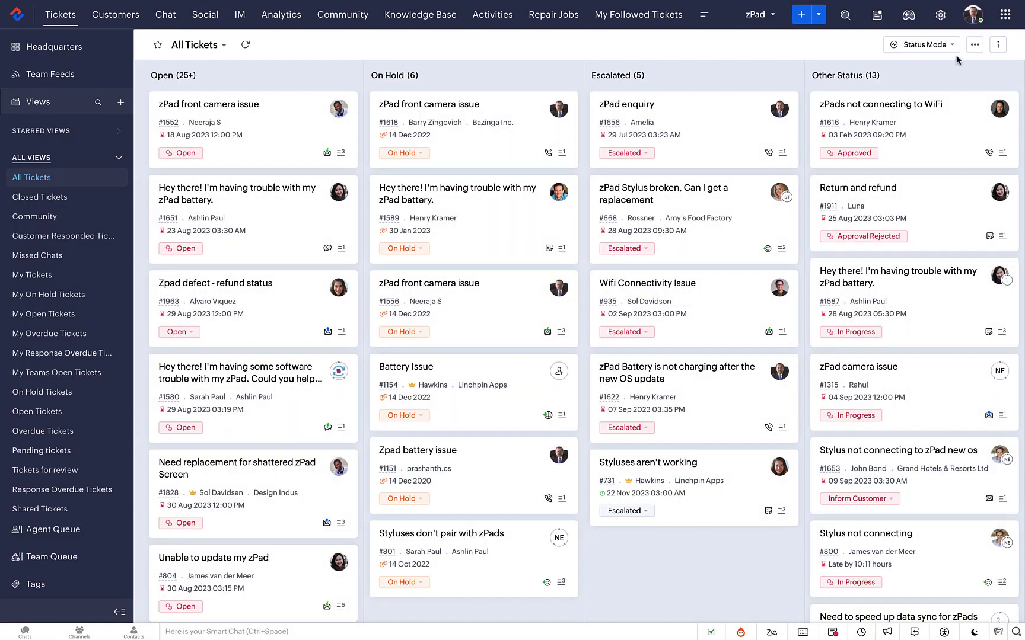
Step: Add an In Progress column above Escalated, discarding Fixing the issue, and save
click(974, 45)
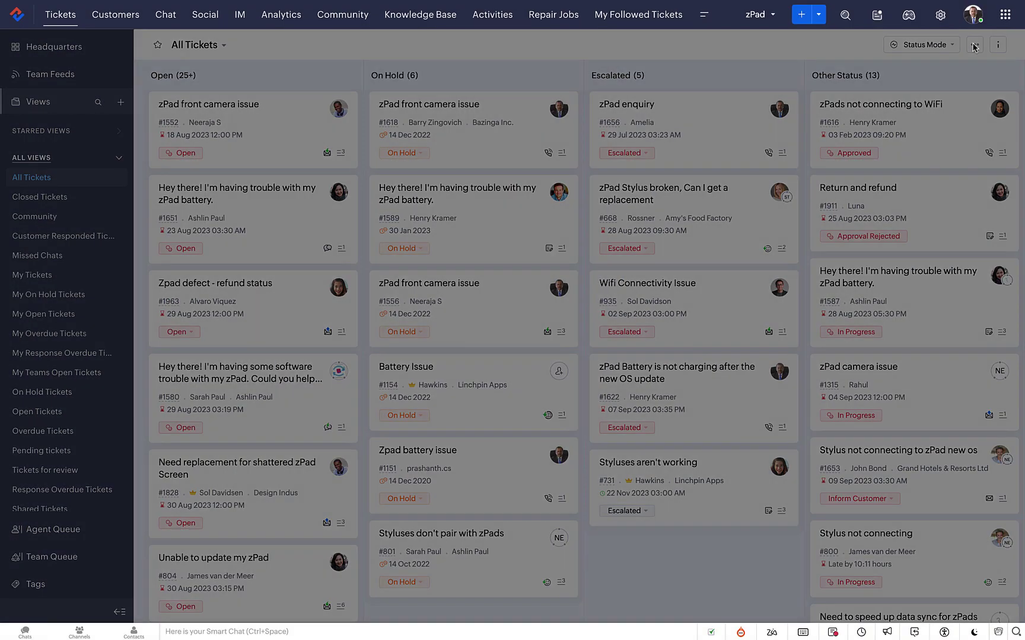
click(839, 107)
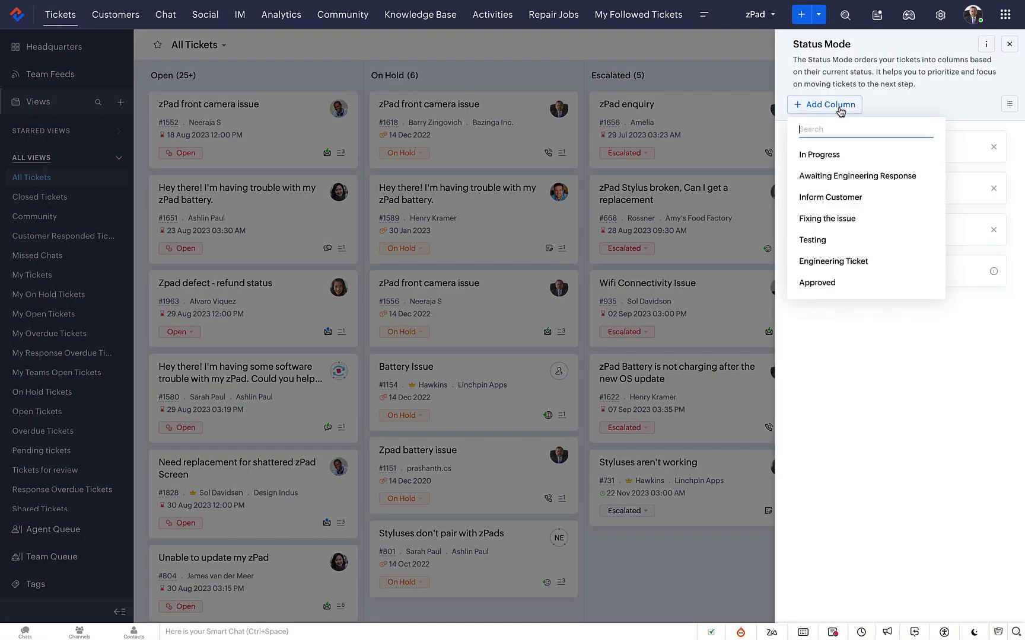
click(824, 155)
click(833, 107)
click(846, 192)
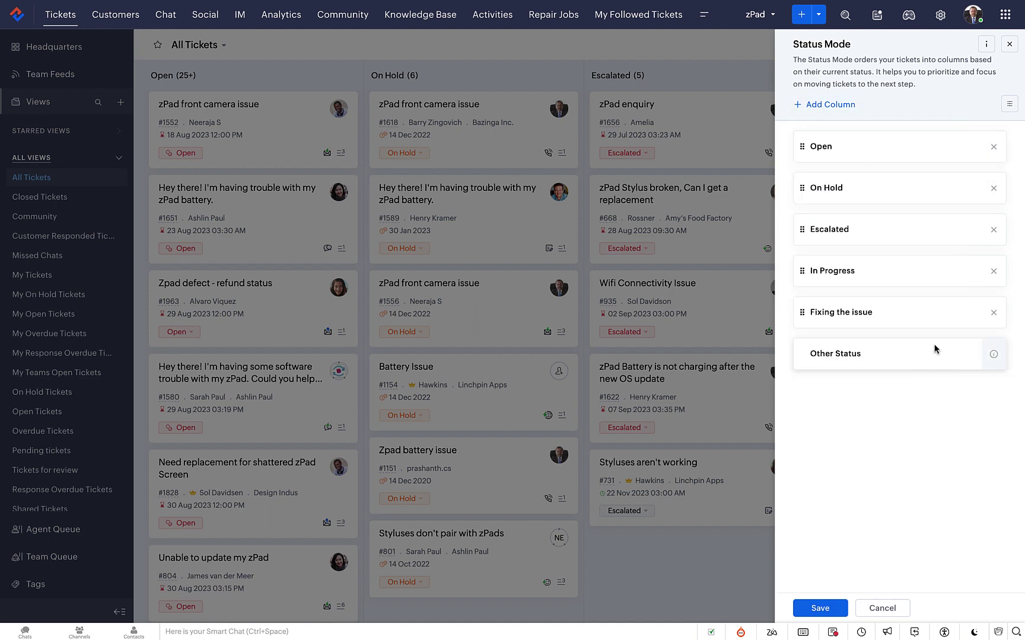
click(994, 312)
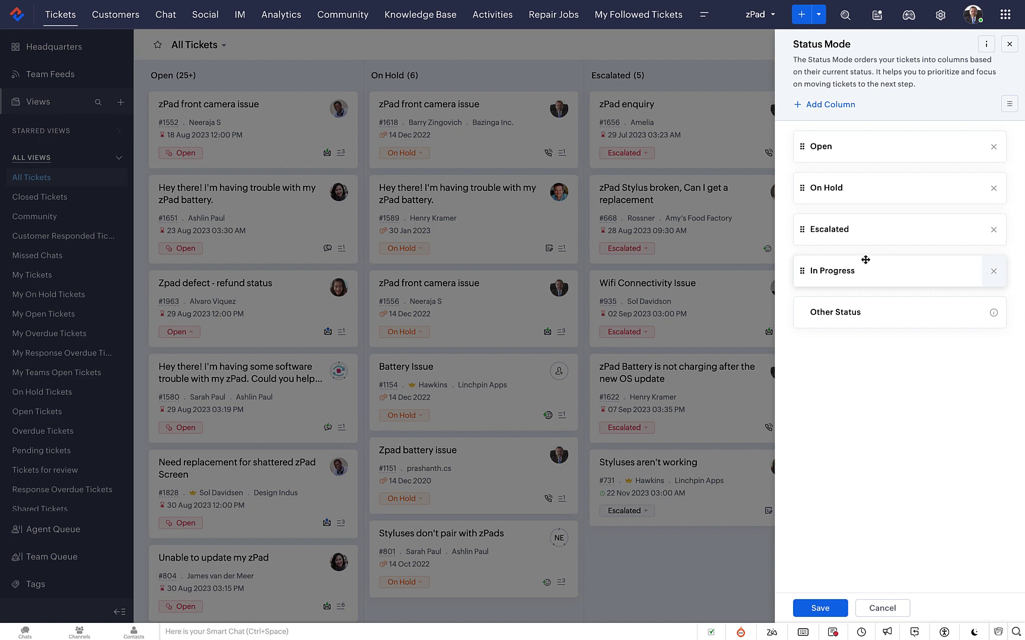
drag(907, 274, 902, 218)
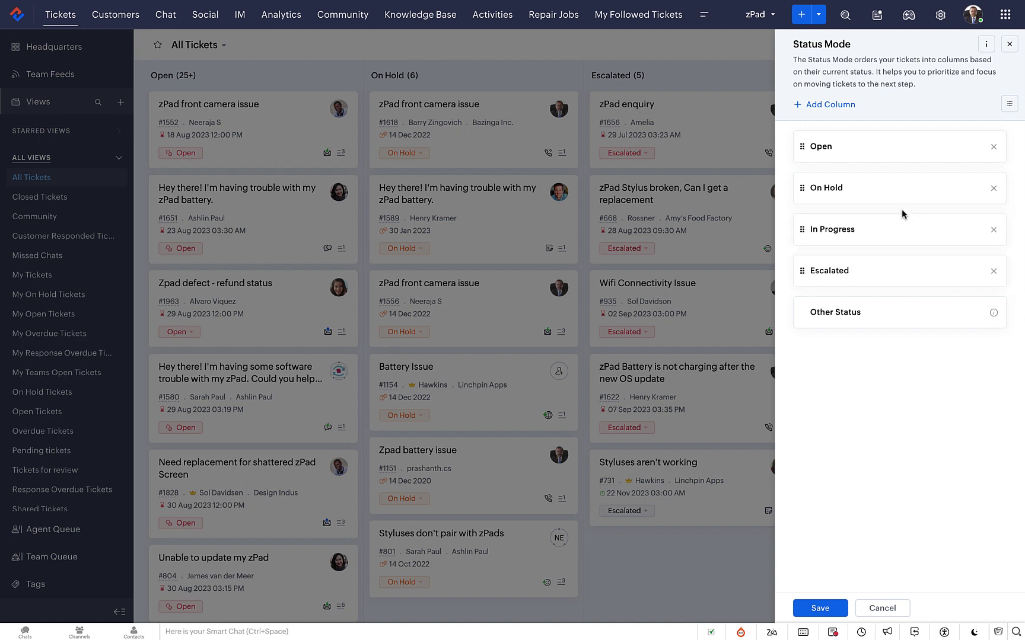
click(823, 610)
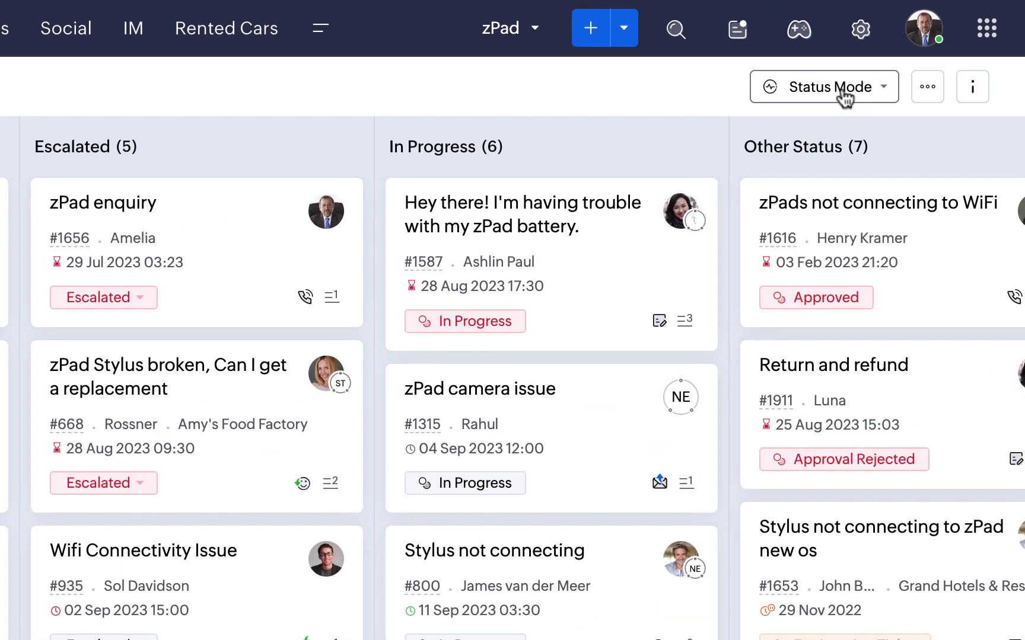
Step: Put the All Tickets board in Handshake Mode, then show the work mode list again
click(928, 46)
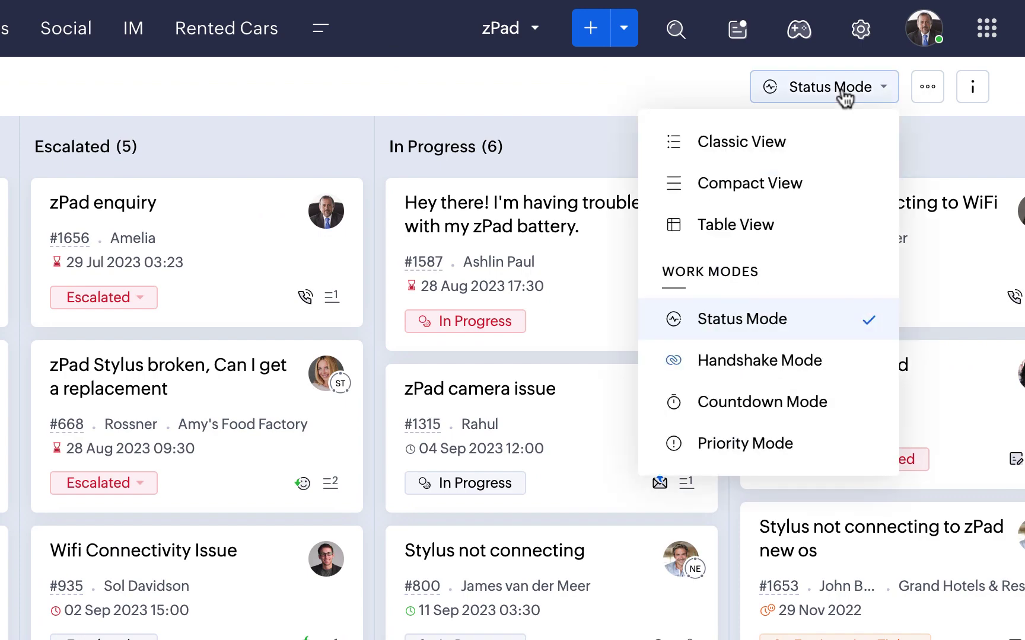
click(784, 360)
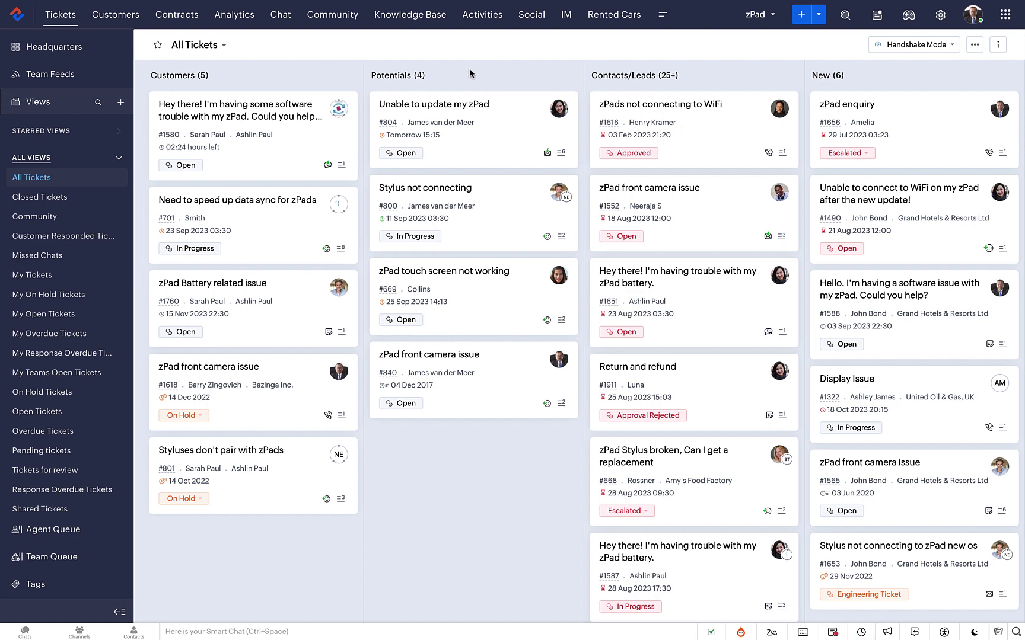
click(906, 48)
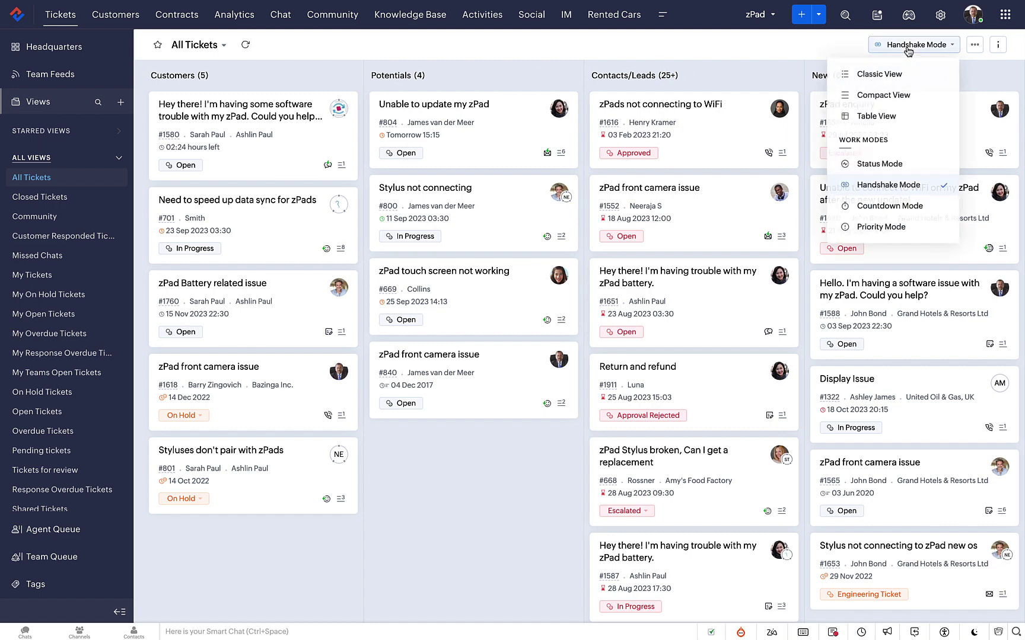
Step: Use Countdown Mode with a 45 minutes column instead of 30 minutes, and save
click(881, 207)
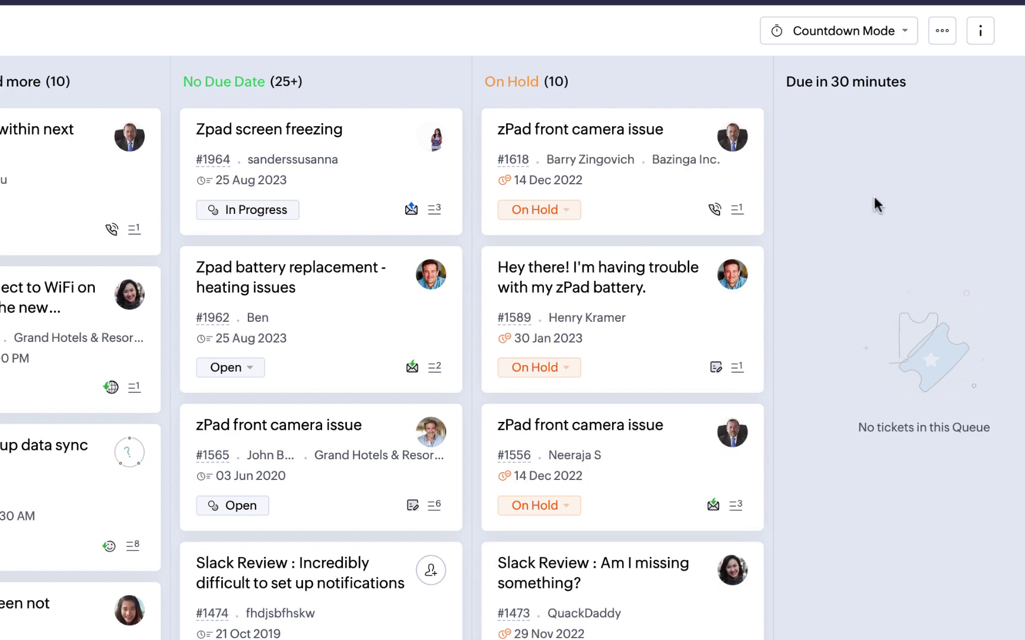
click(942, 33)
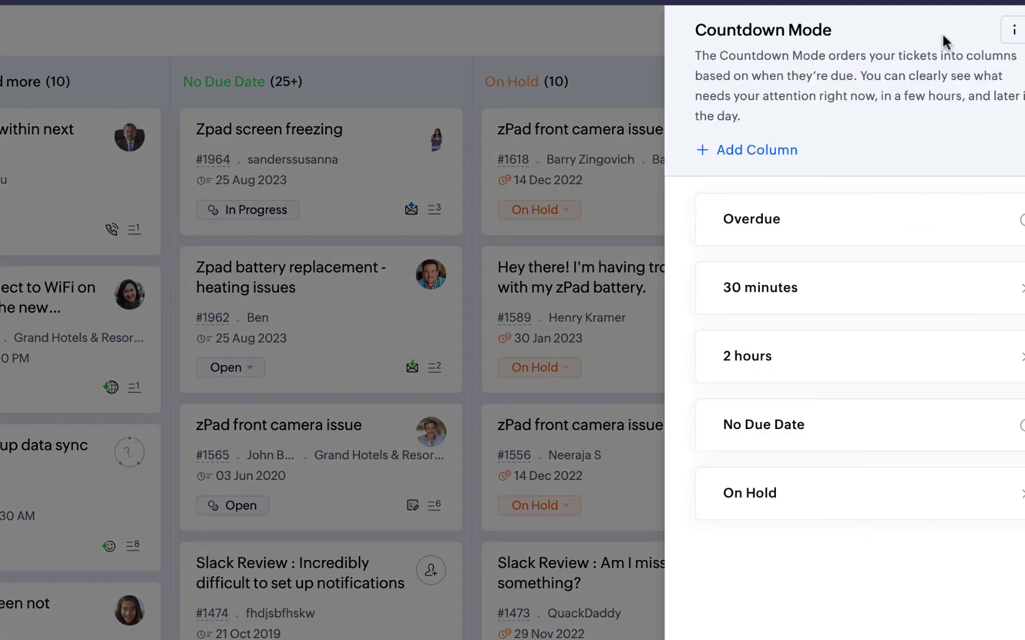
click(683, 158)
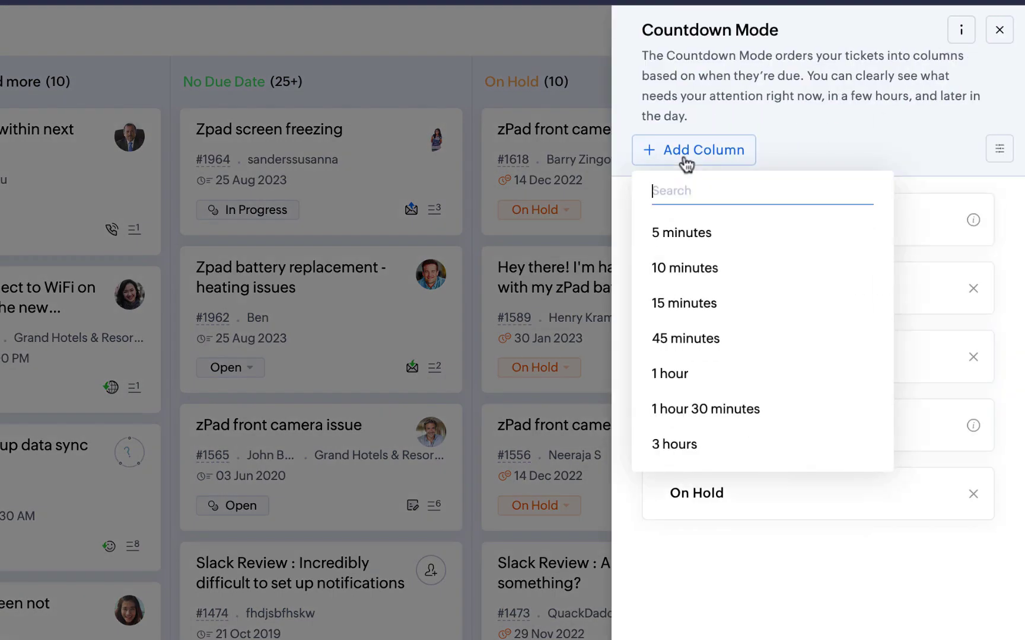
click(698, 339)
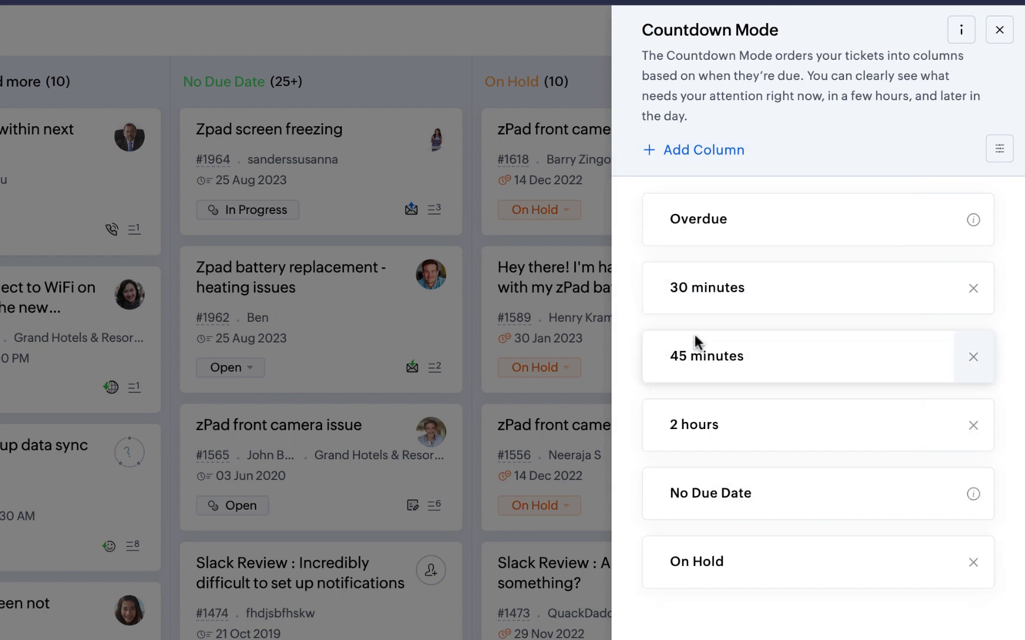
click(969, 303)
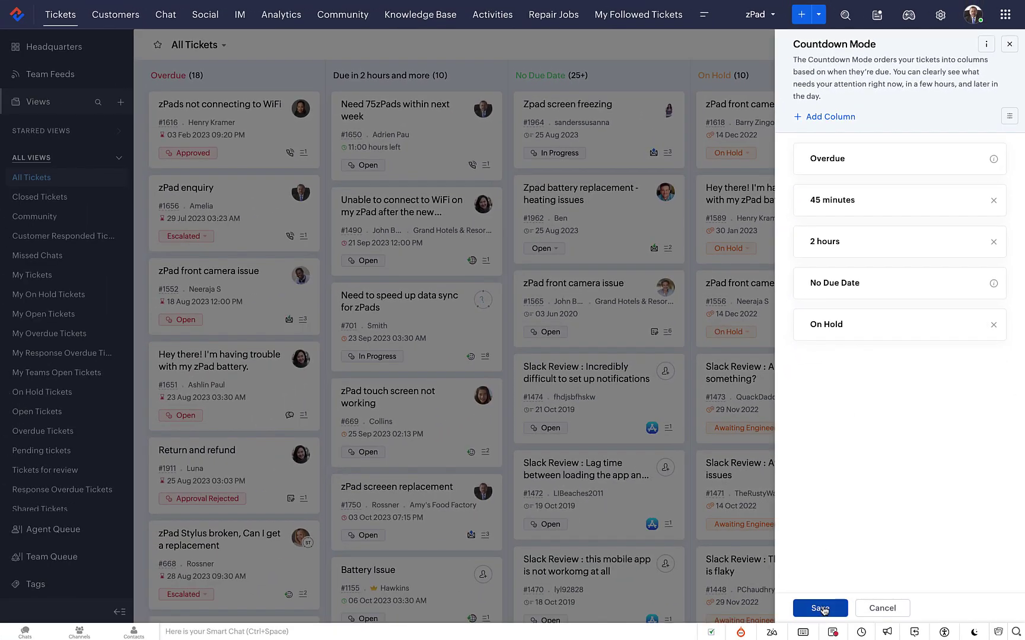
click(820, 608)
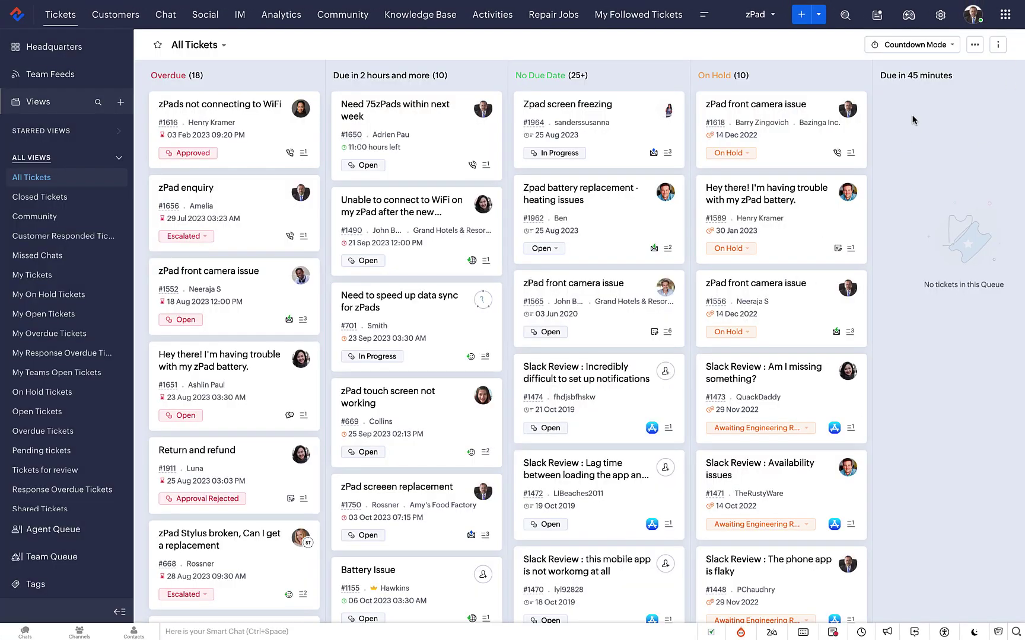
click(918, 50)
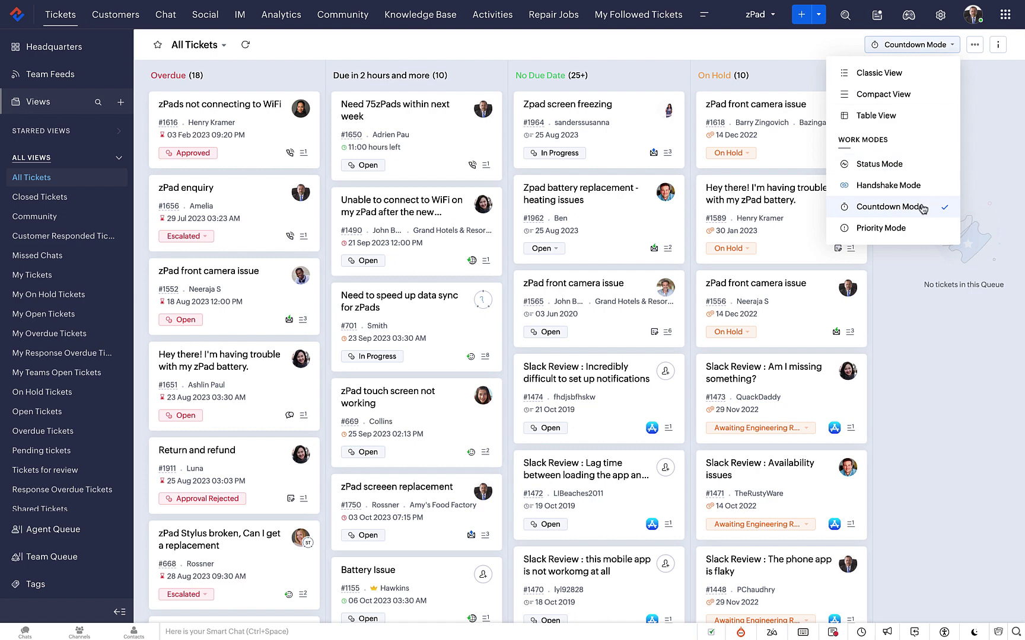
Step: Use Priority Mode and add a -None- column between Medium and Low
click(907, 228)
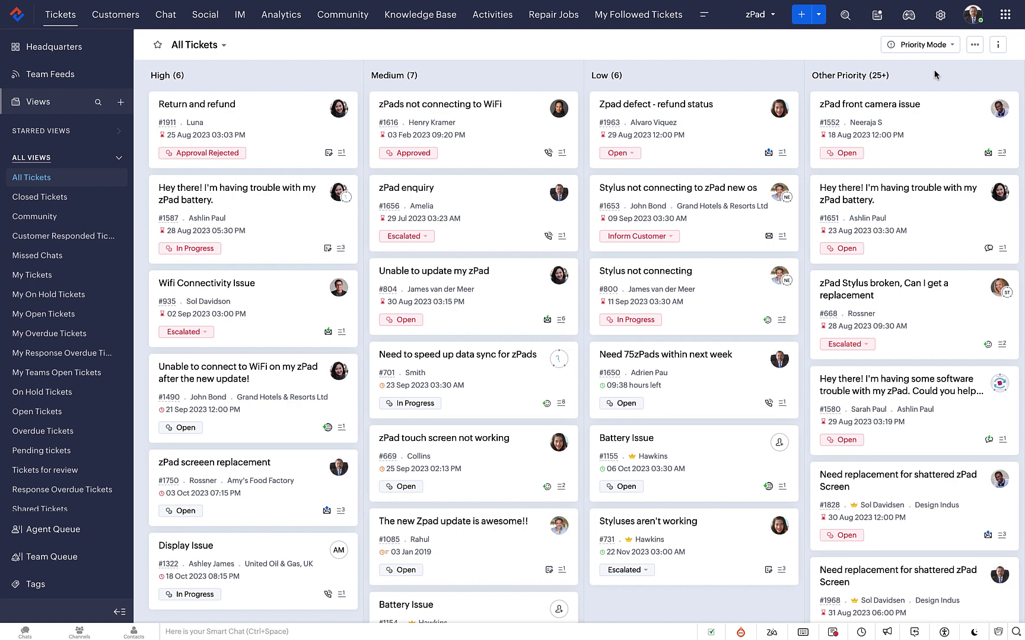
click(974, 44)
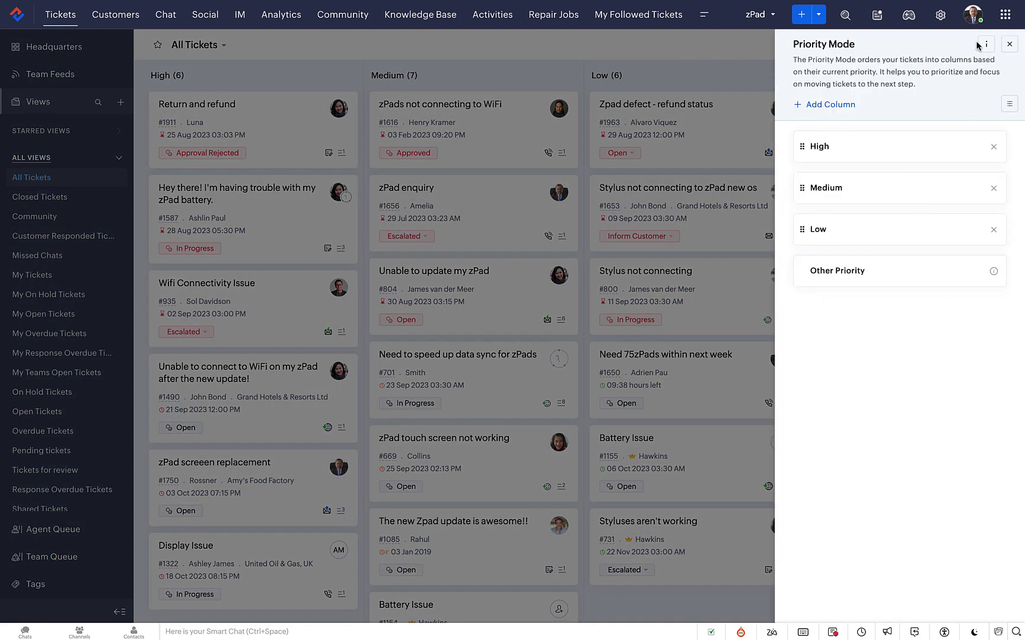
click(847, 109)
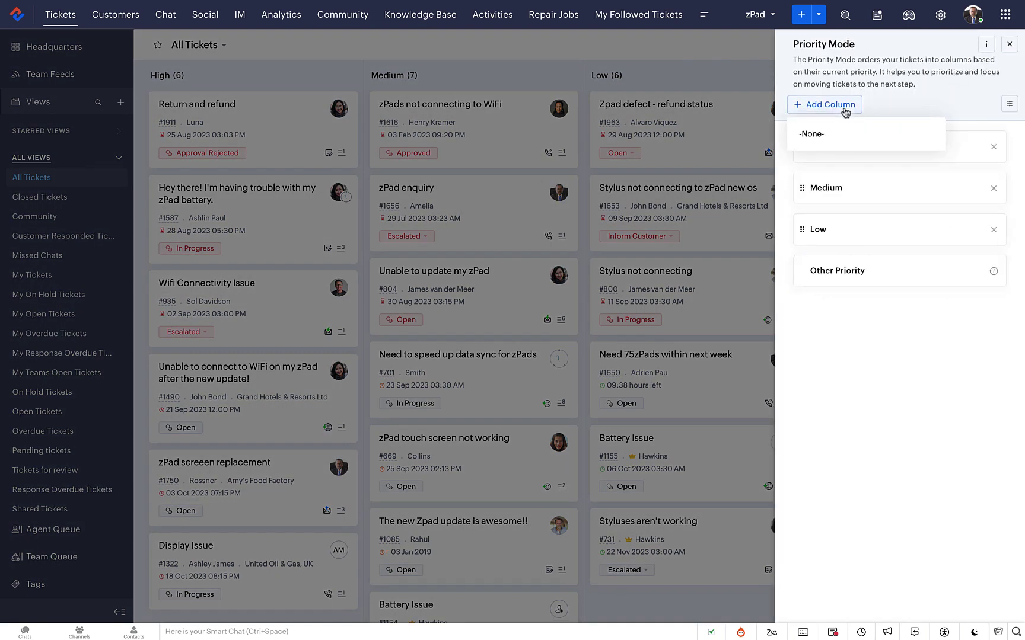
click(823, 135)
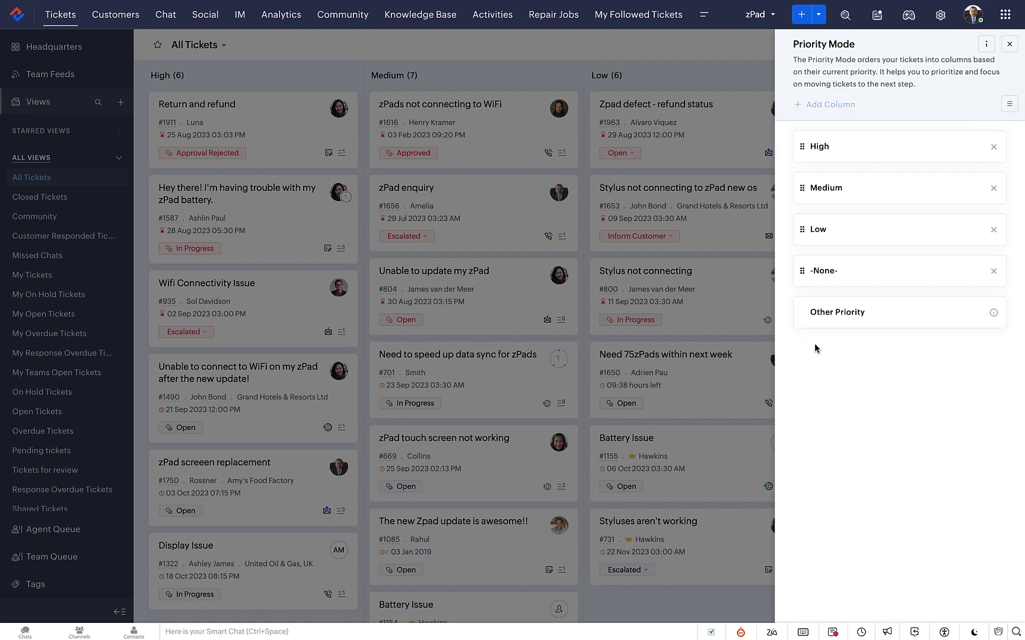
drag(802, 271, 791, 226)
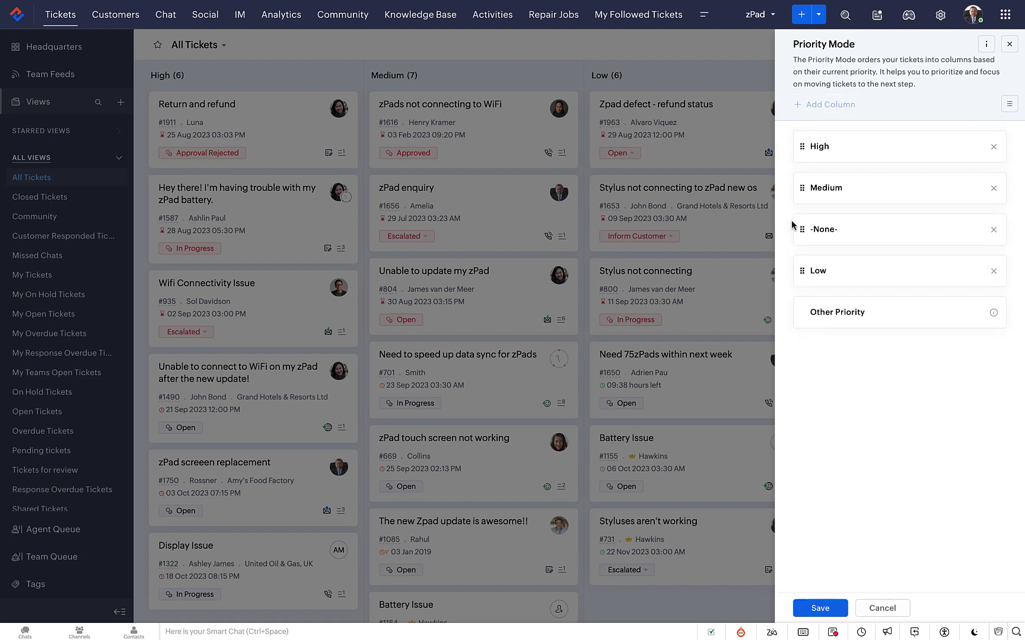
Step: Save the Priority Mode columns and scroll Overdue down to ticket #1580
click(818, 608)
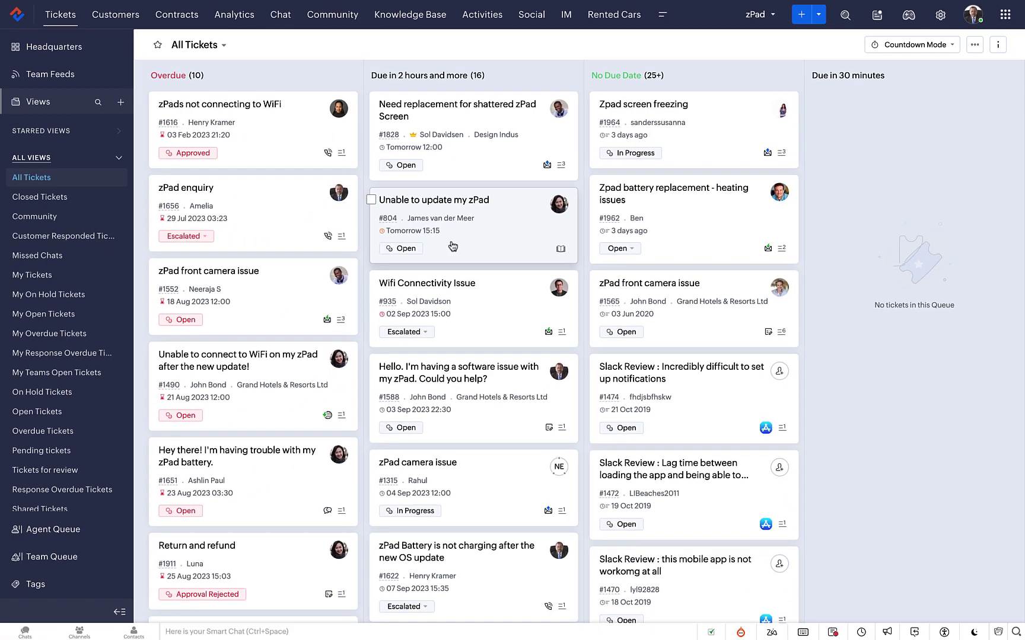
scroll(272, 334, down, 5)
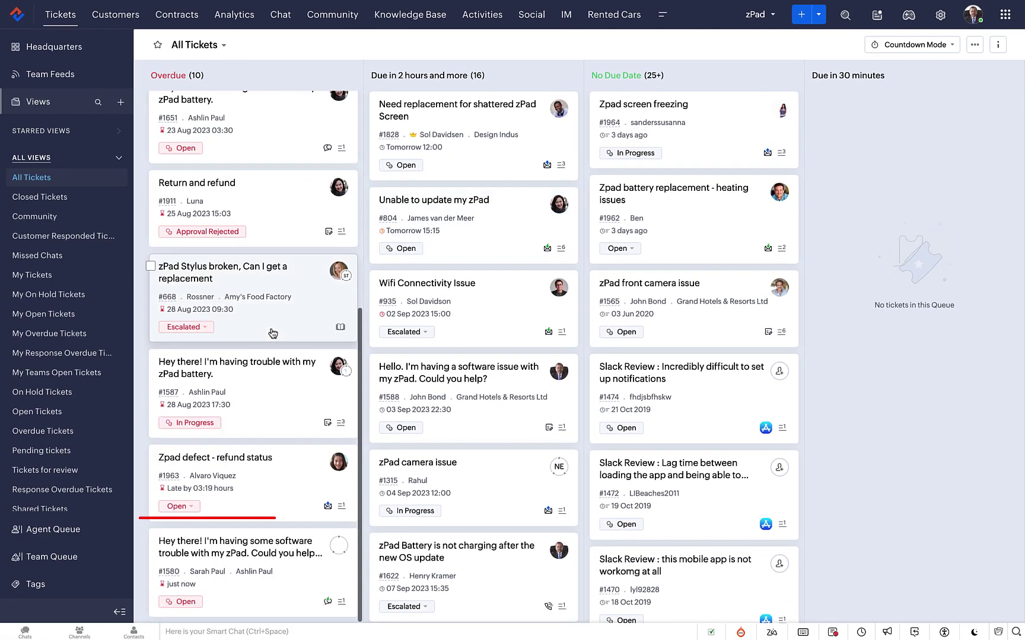